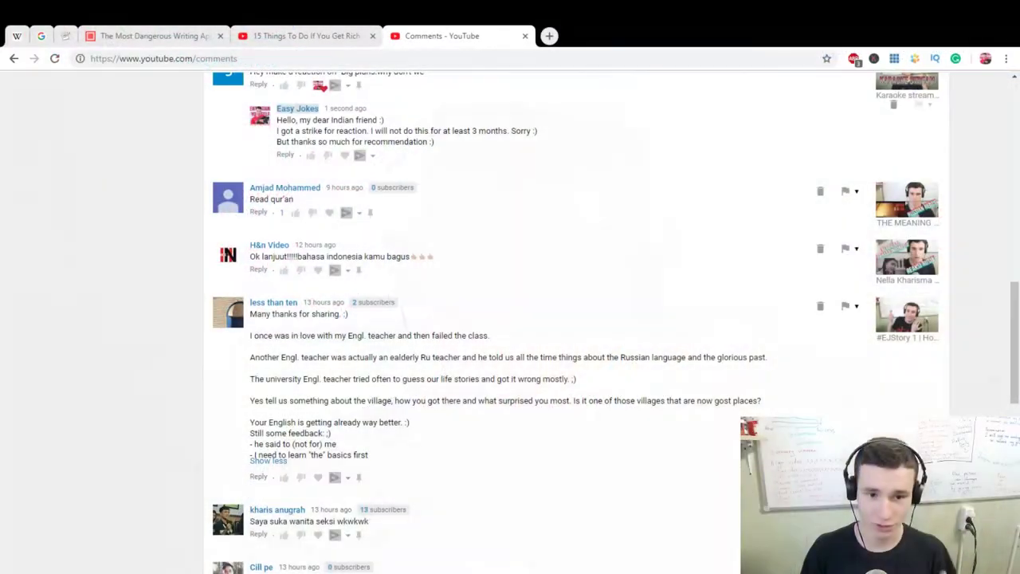
- Open a new browser tab next to the Comments - YouTube tab
left_click(549, 36)
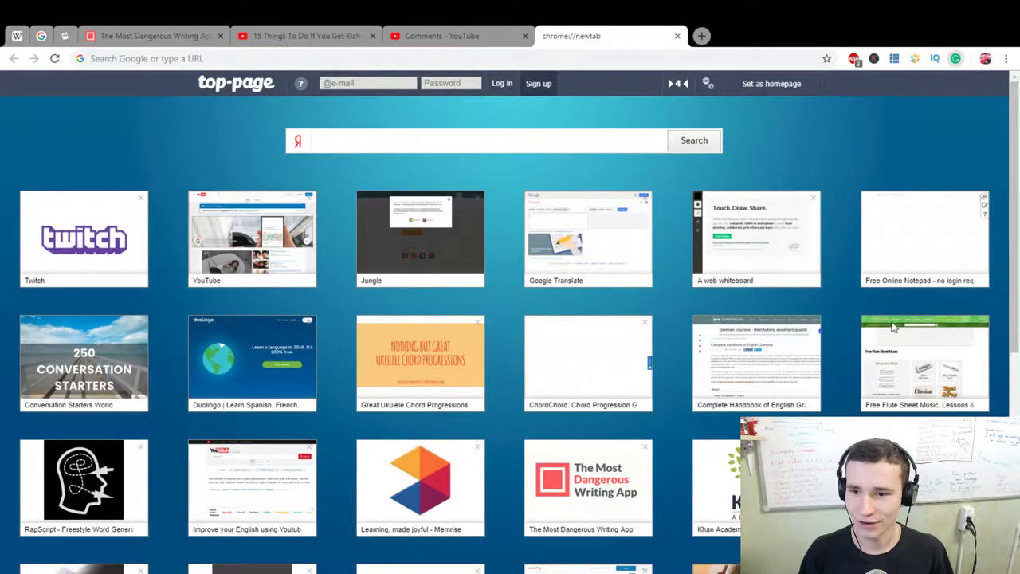
- Launch the Grammarly editor from the new-tab shortcut and skip the welcome tour
left_click(813, 321)
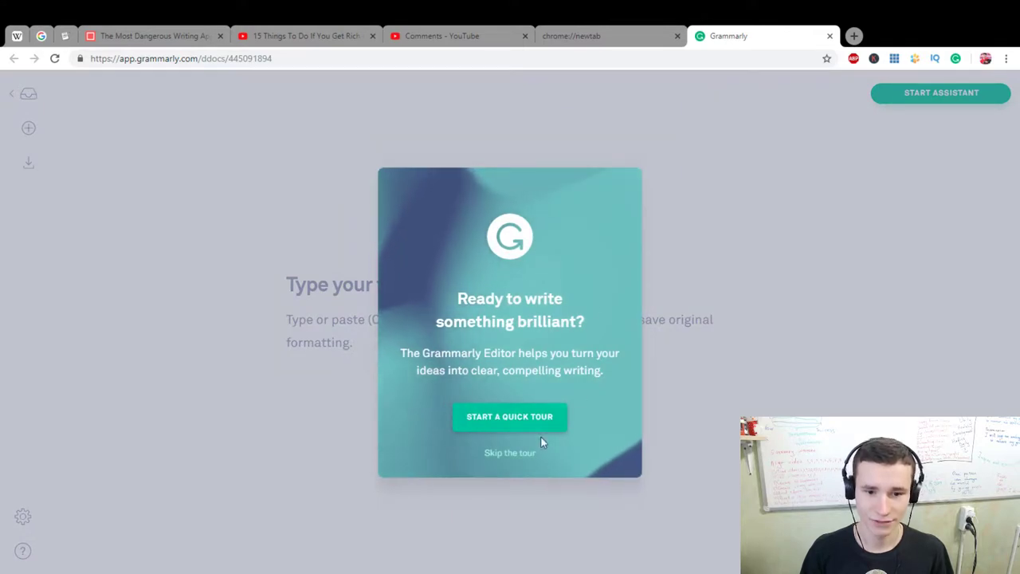
left_click(510, 452)
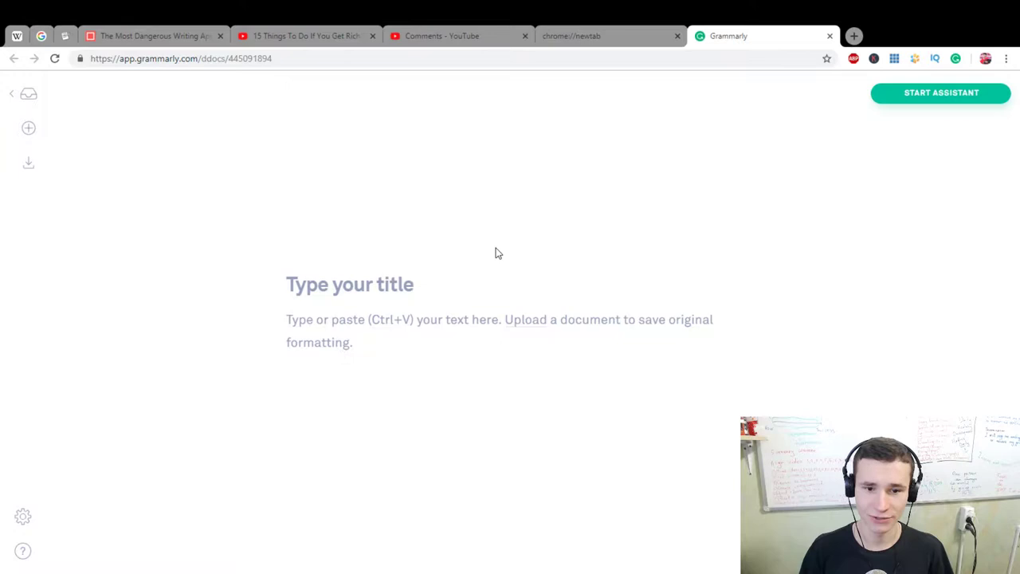
- Close the '15 Things' video tab and return to the YouTube comments page
left_click(351, 35)
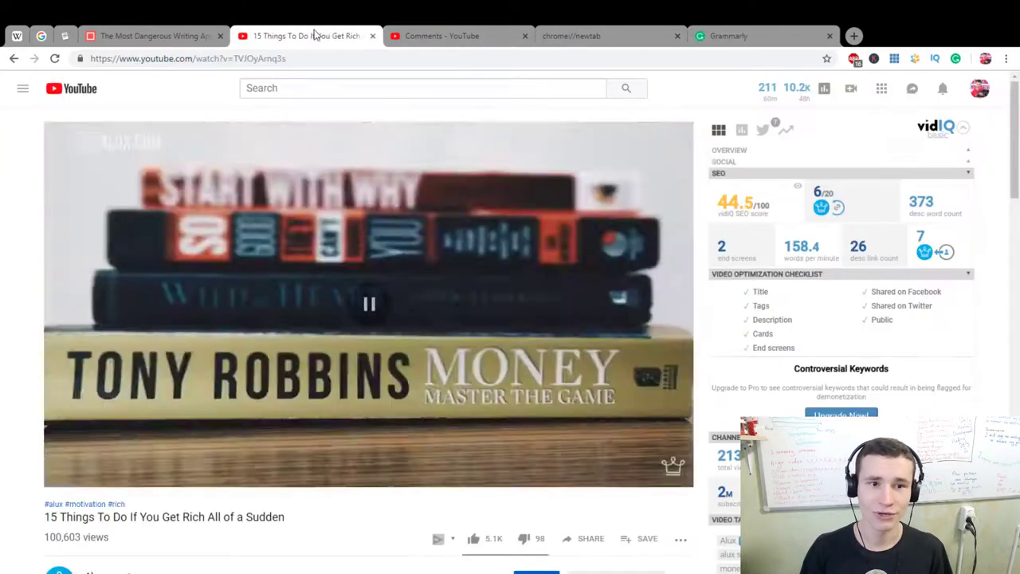
left_click(433, 32)
scroll(342, 438, "down", 2)
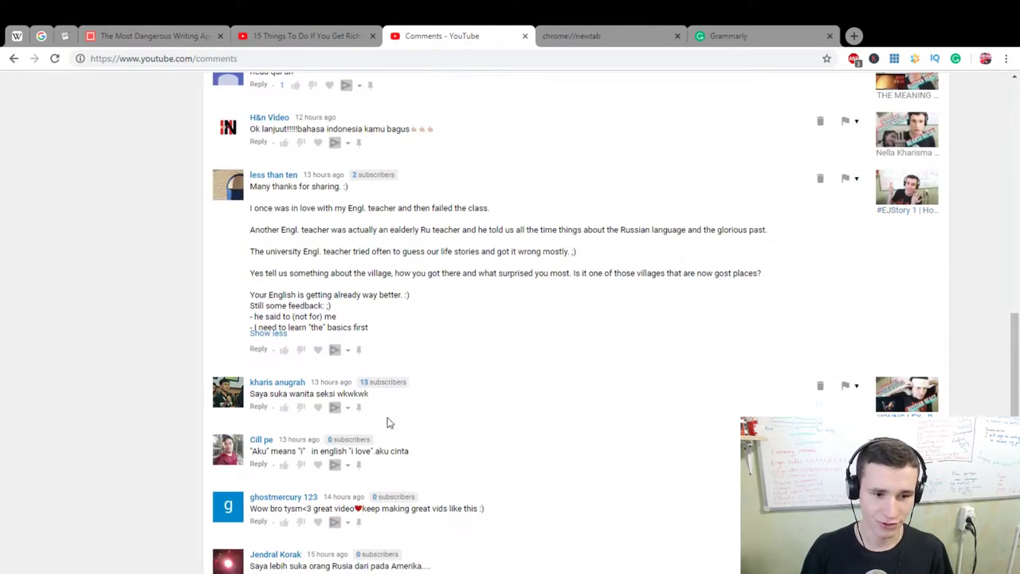
left_click(373, 36)
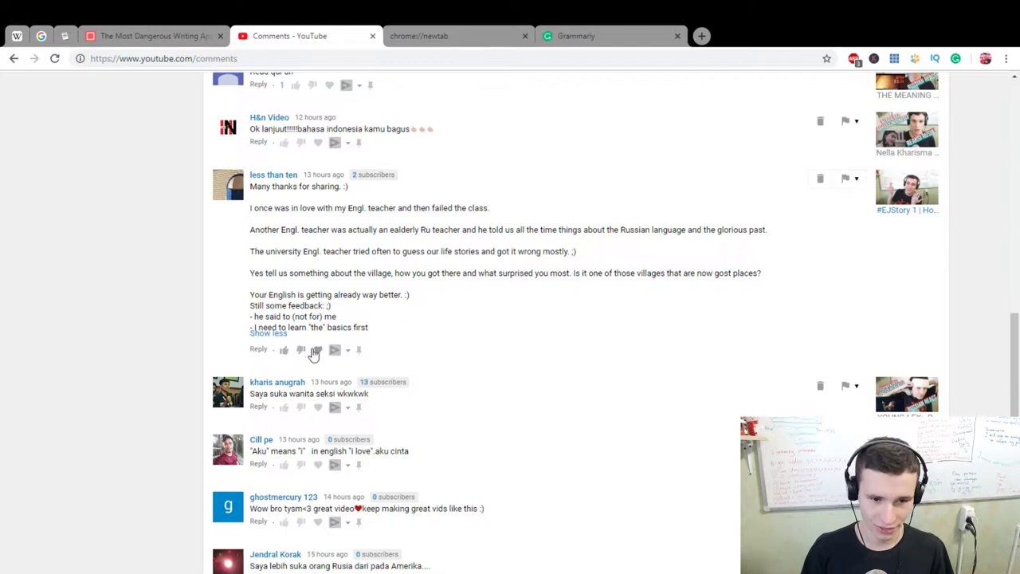
scroll(346, 247, "up", 2)
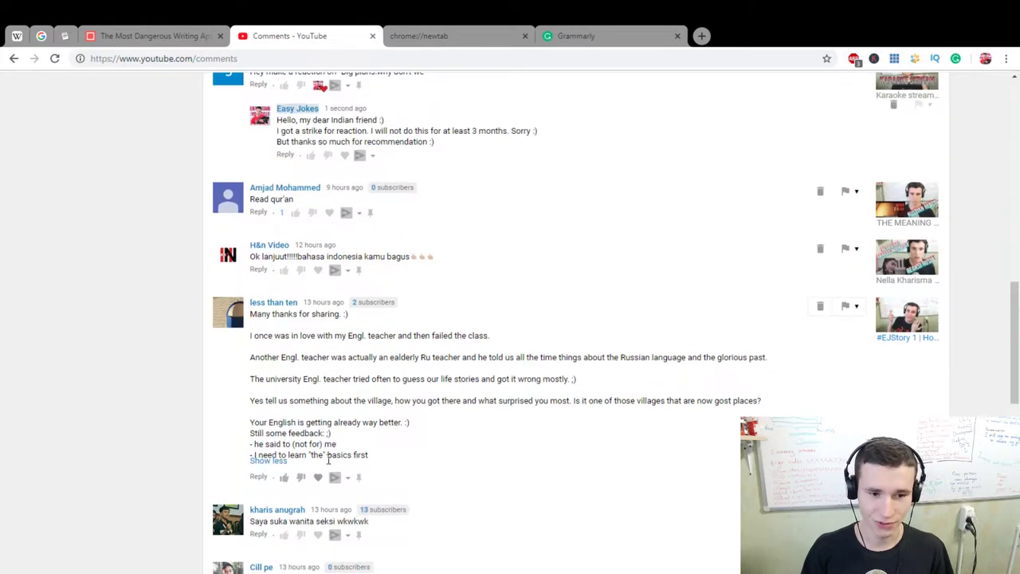
- Draft a reply to the long comment, accept Grammarly's 'a strike' fix, and delete the second line
left_click(259, 477)
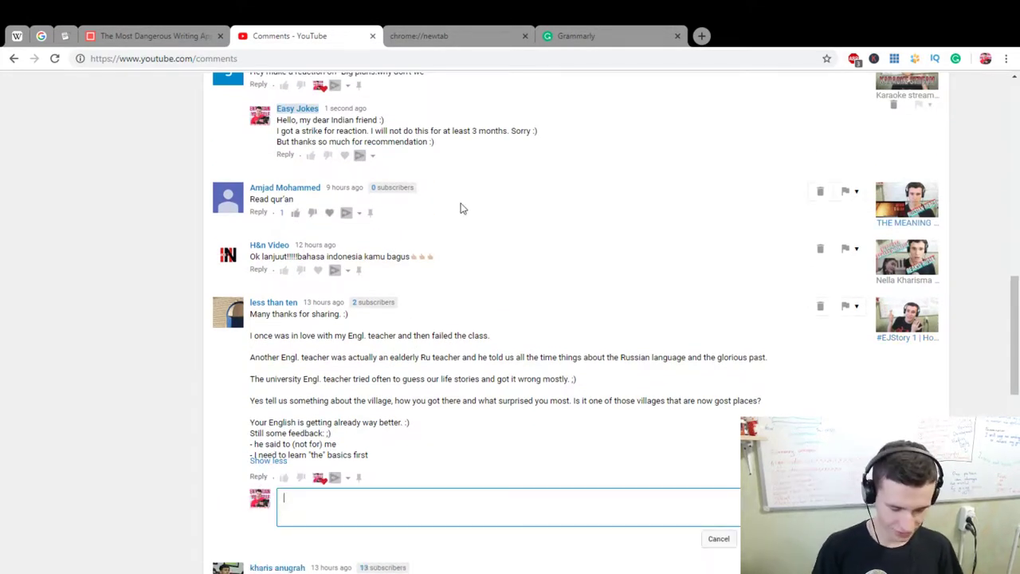
type("thank for")
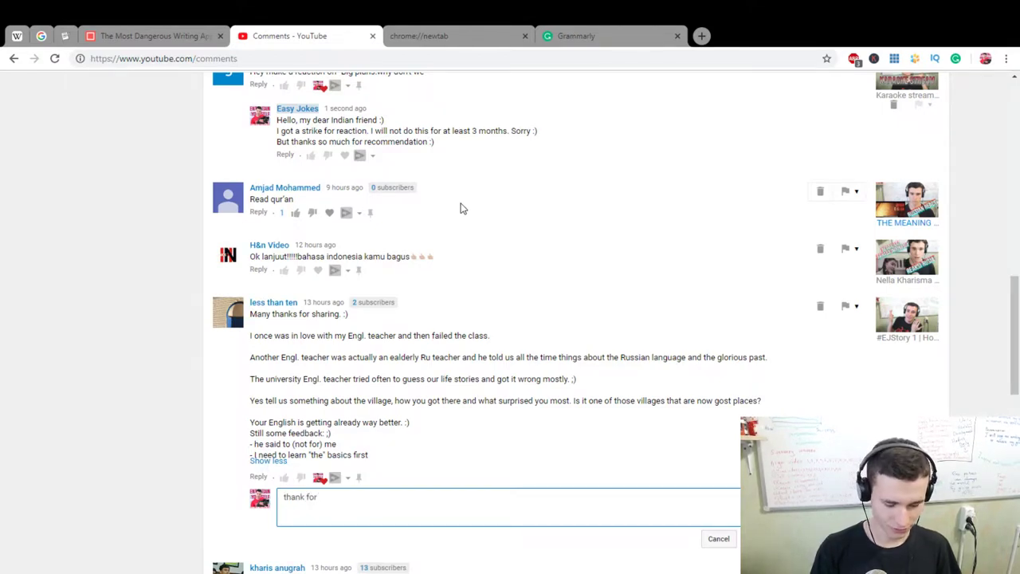
type(" your comment")
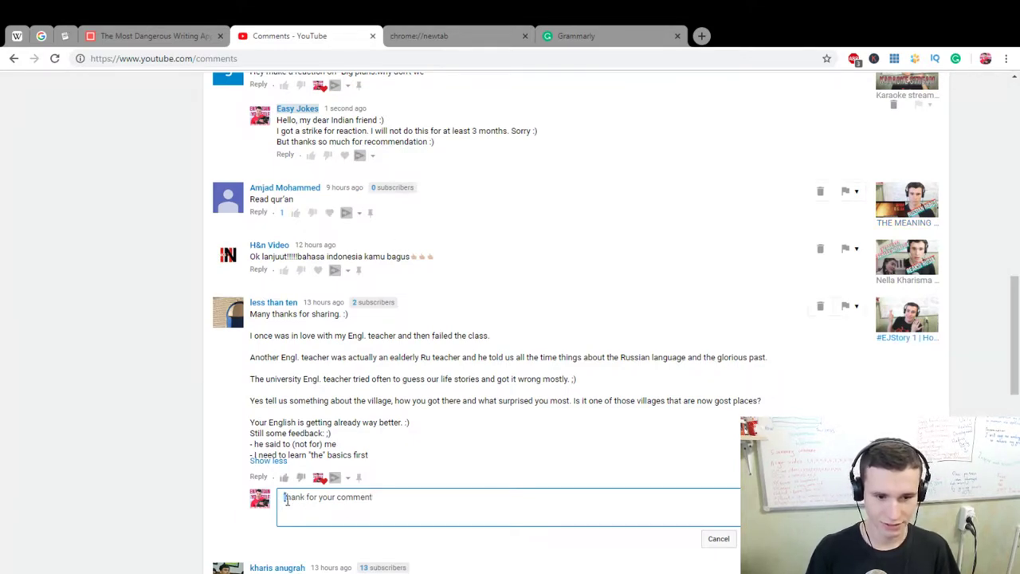
type("T")
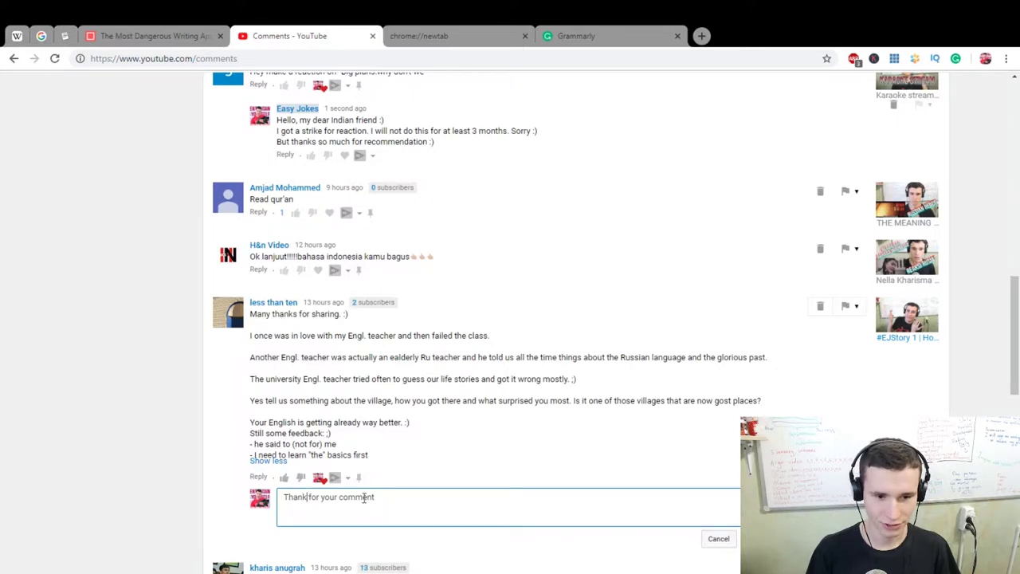
type("s")
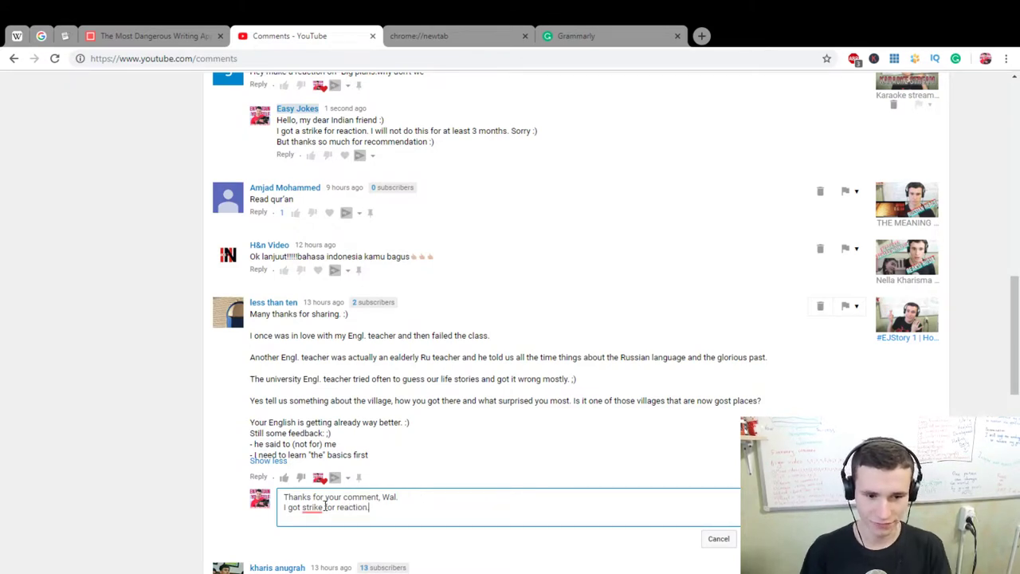
scroll(326, 507, "down", 1)
mouse_move(322, 444)
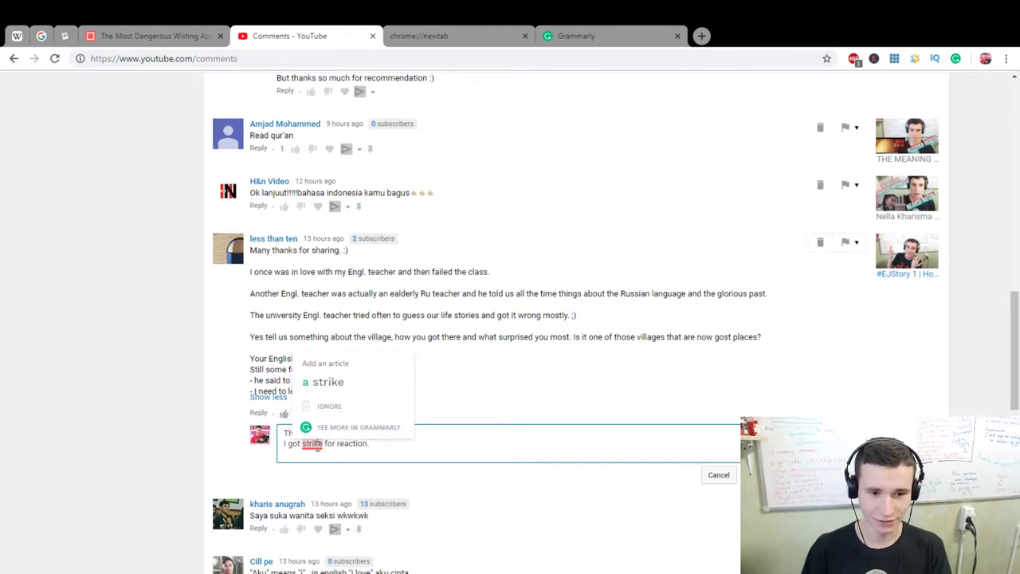
left_click(341, 384)
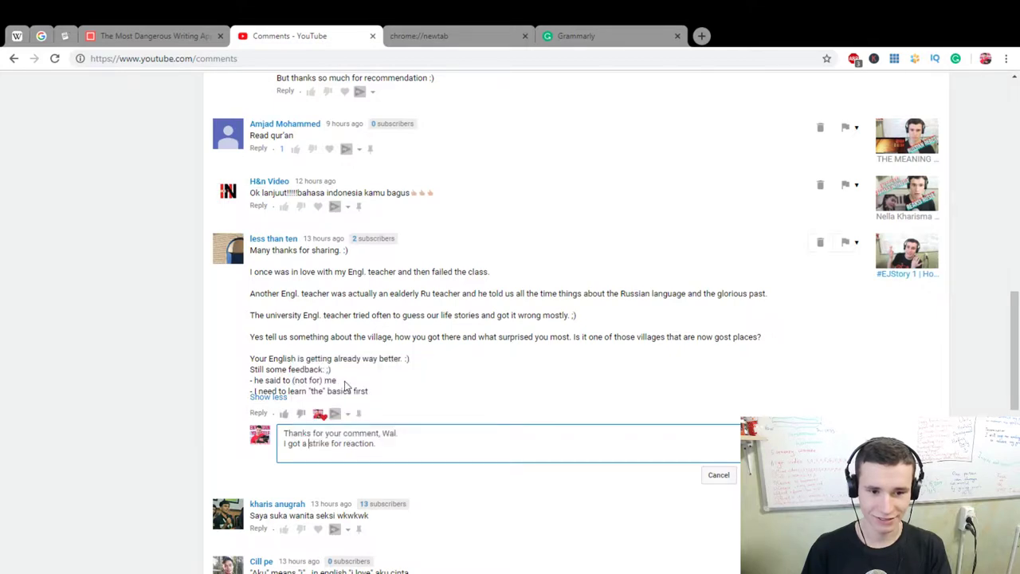
left_click_drag(385, 444, 279, 445)
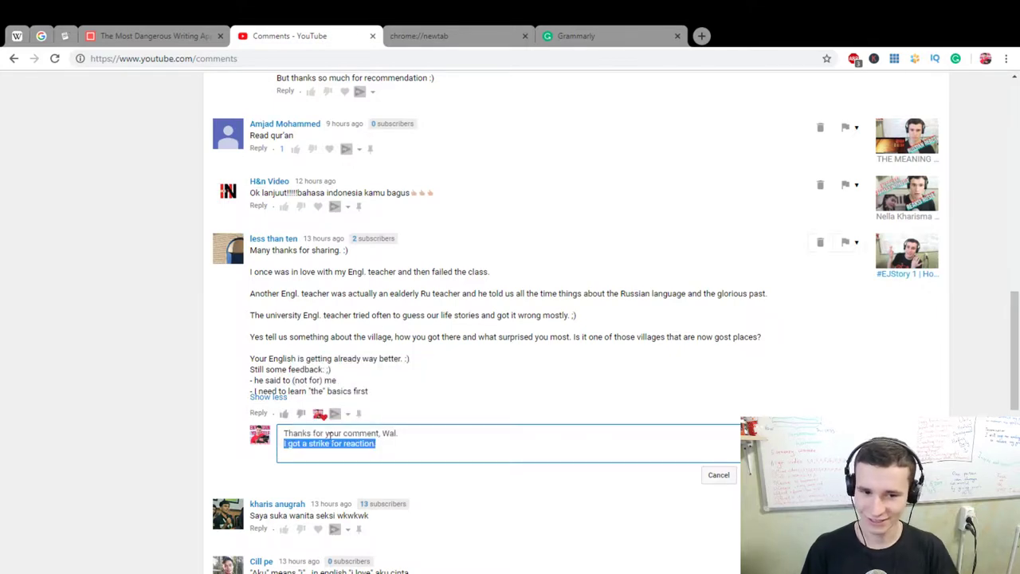
key("BackSpace")
key("ctrl+a")
- Type 'I have two dog.' in the Grammarly body and accept the 'dogs' plural fix
left_click(598, 34)
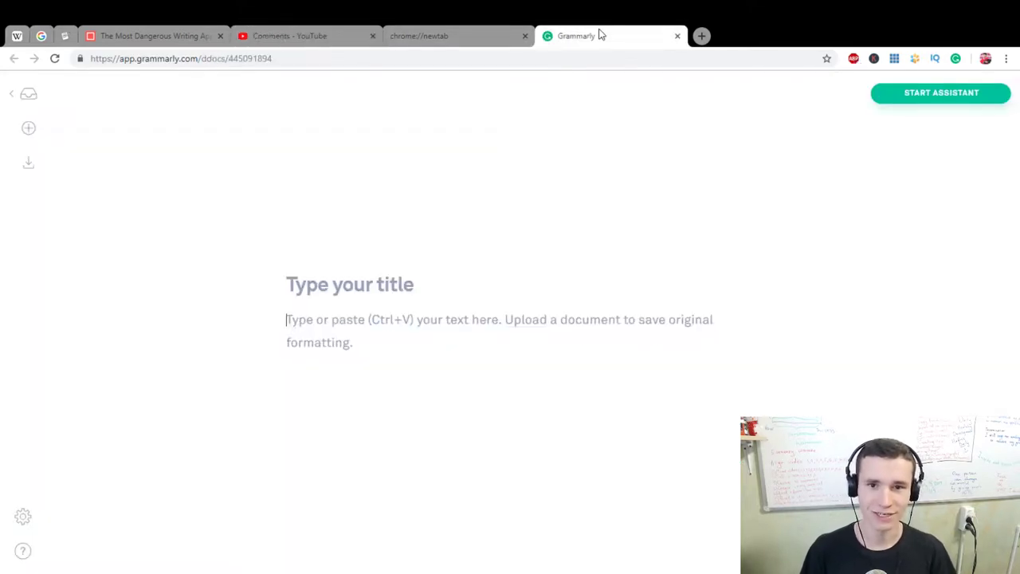
left_click(425, 332)
type("I have ")
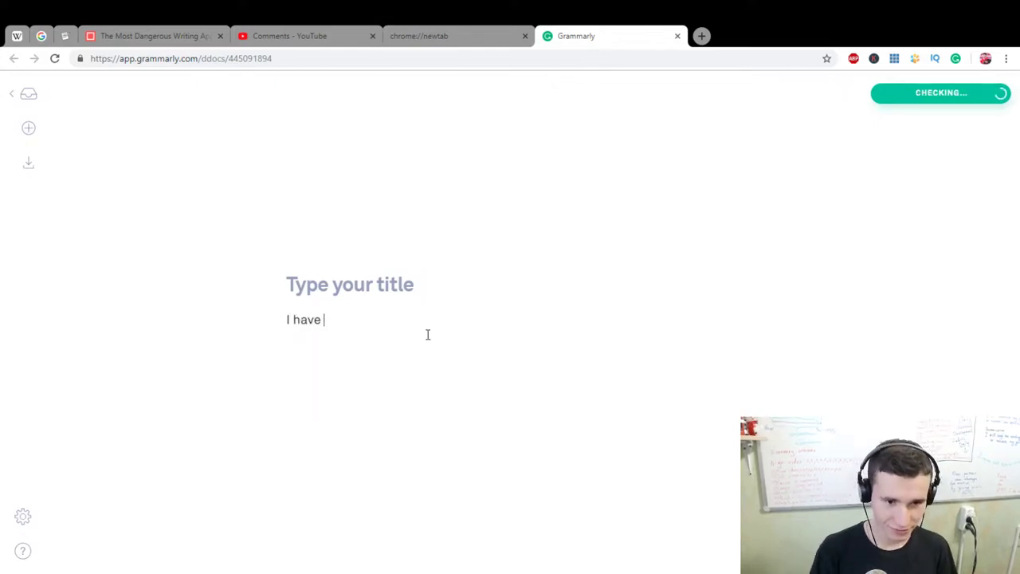
type("two dog.")
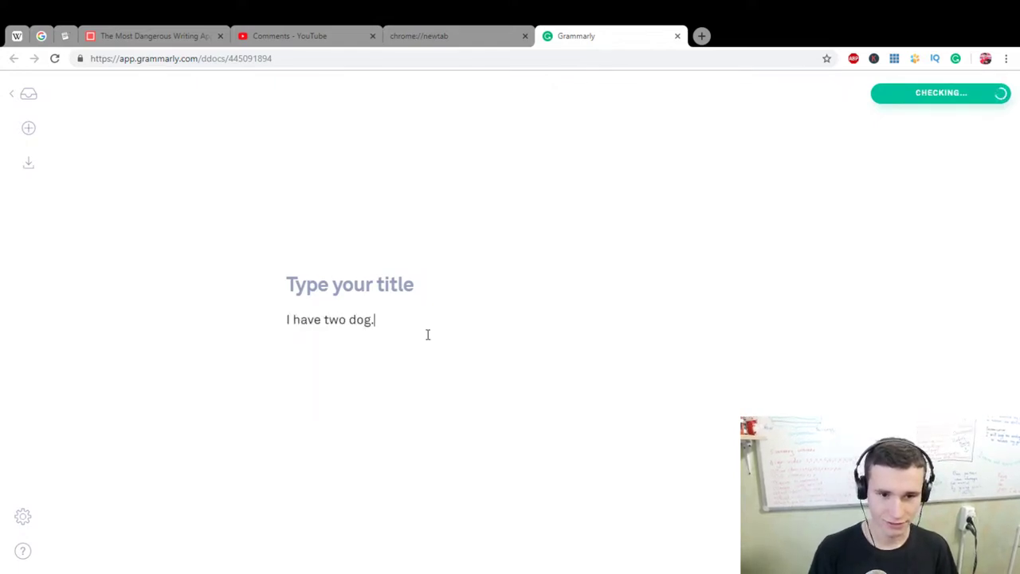
key("Return")
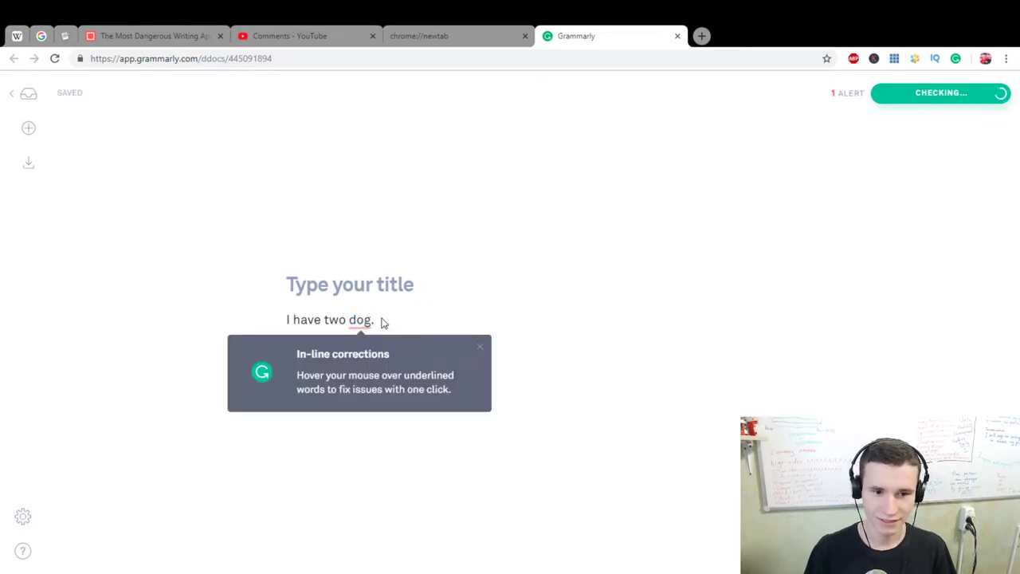
mouse_move(352, 320)
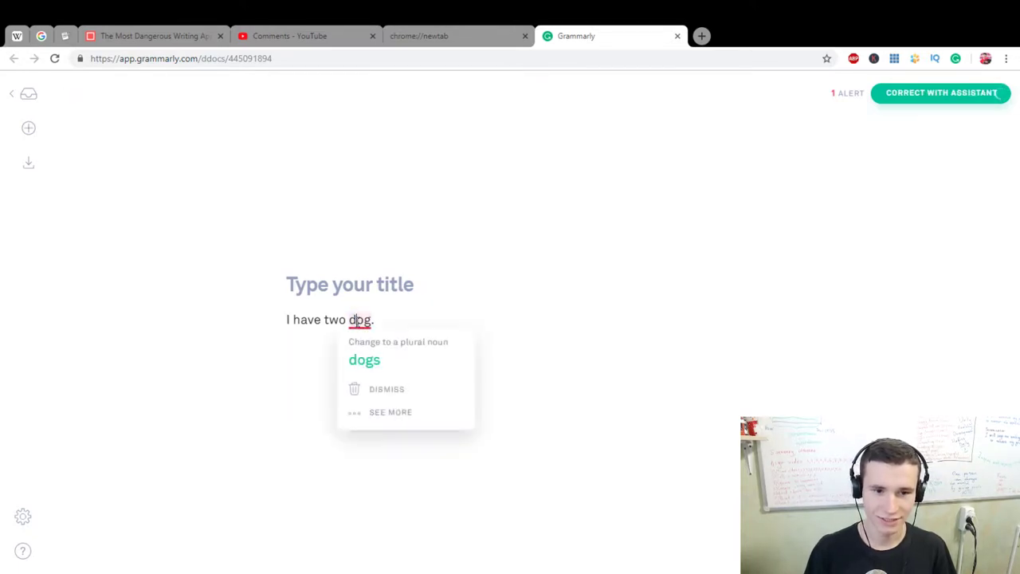
left_click(364, 359)
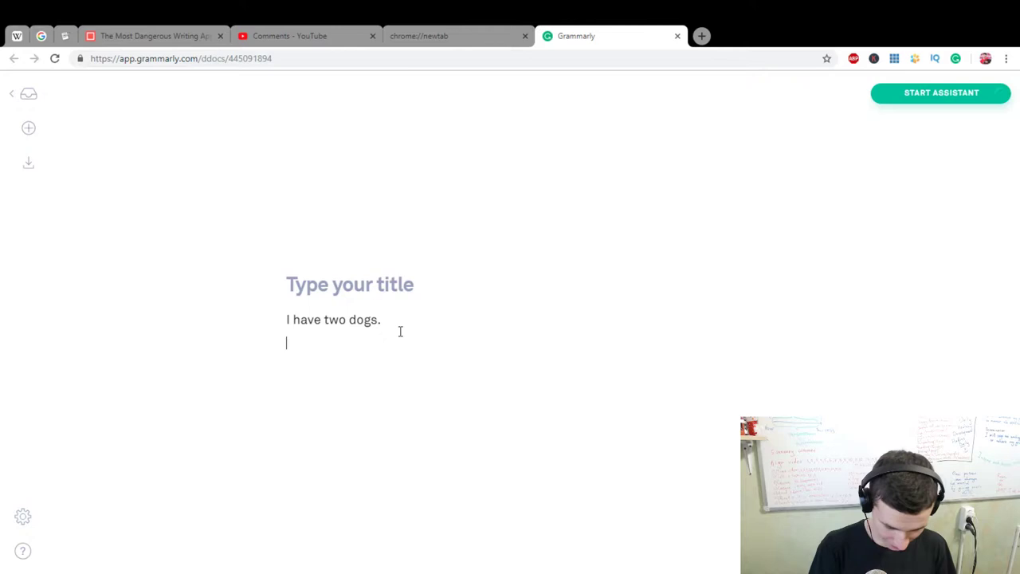
- Type 'I practiced f2 hours', accept the spelling 'practised', and add 'at least'
type("I practiced ")
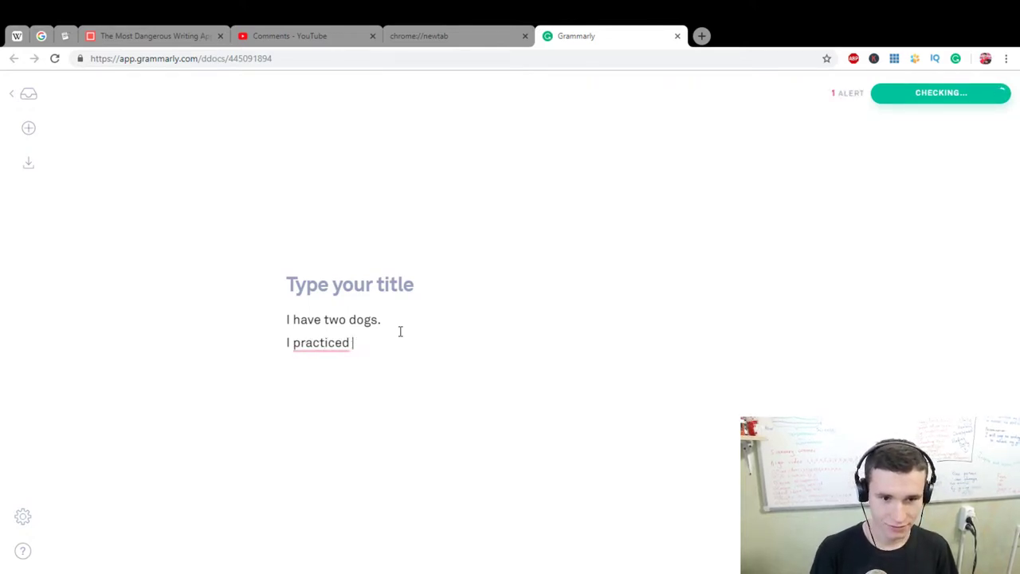
type("f2 h")
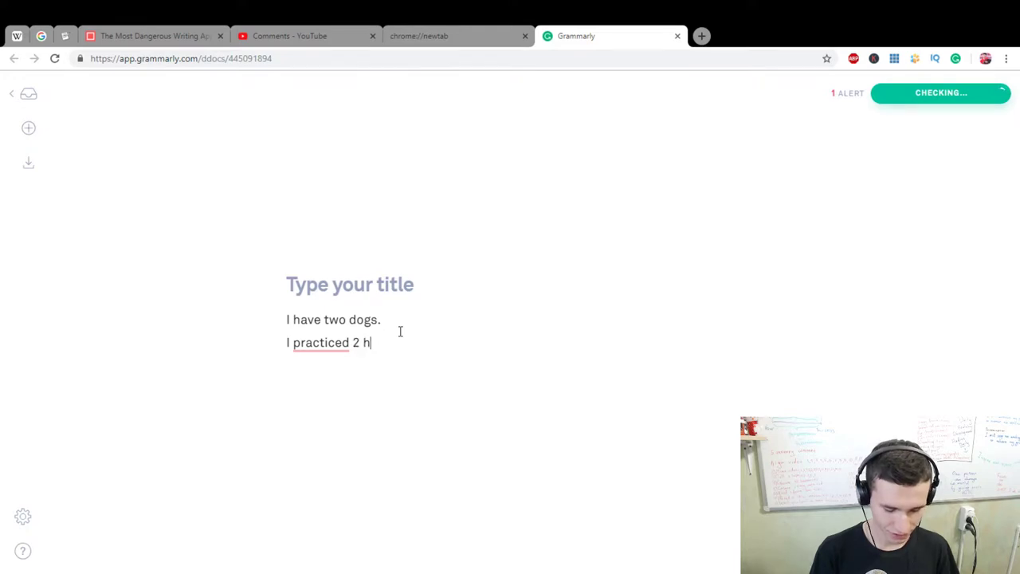
type("ours")
left_click(336, 343)
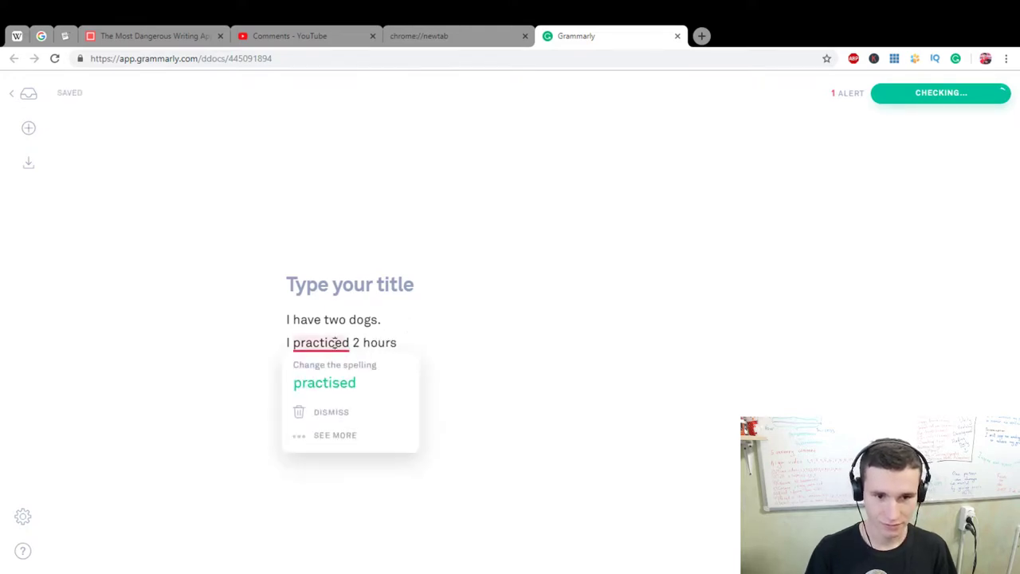
left_click(361, 384)
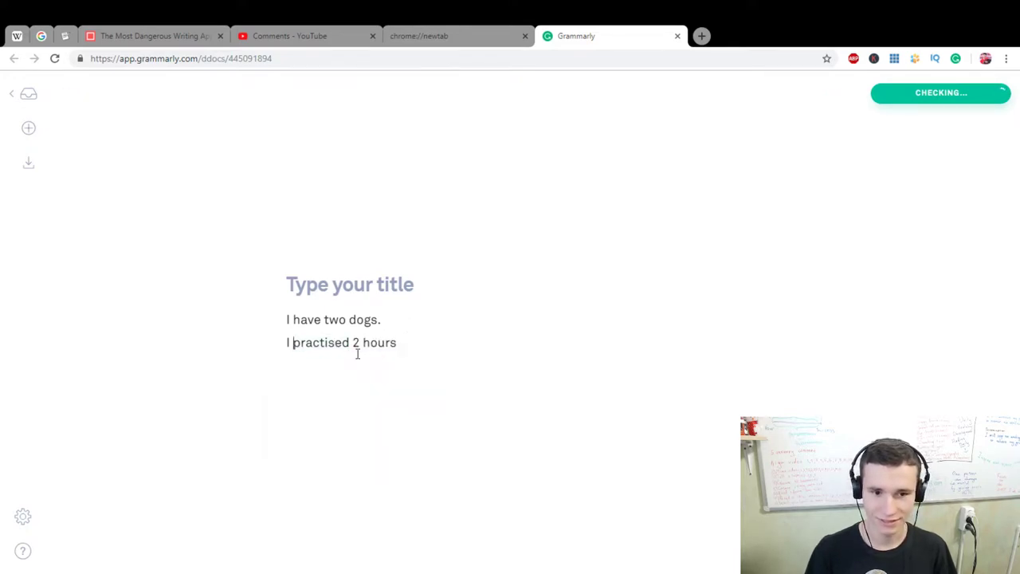
type("at lea")
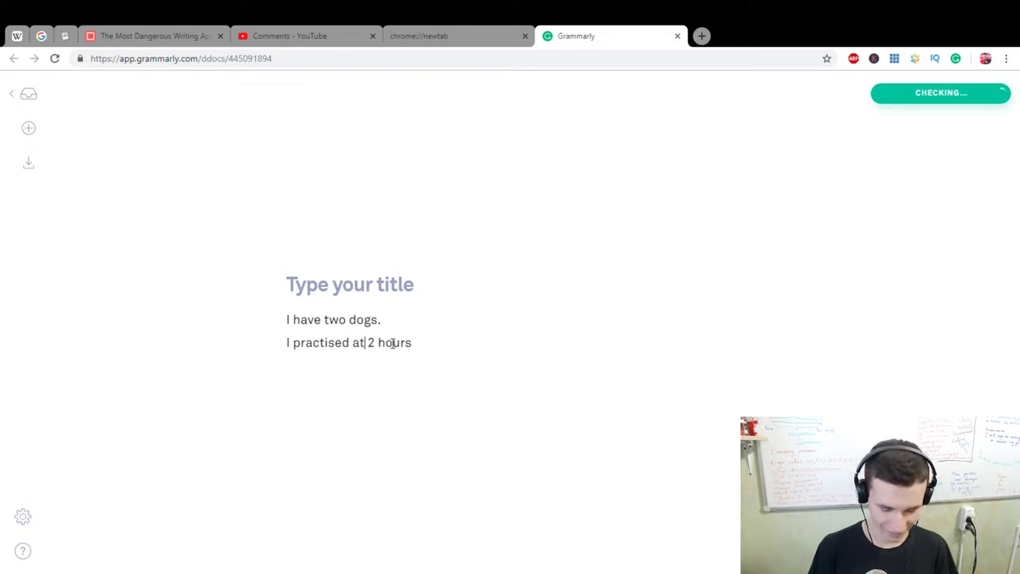
type("st")
left_click(439, 292)
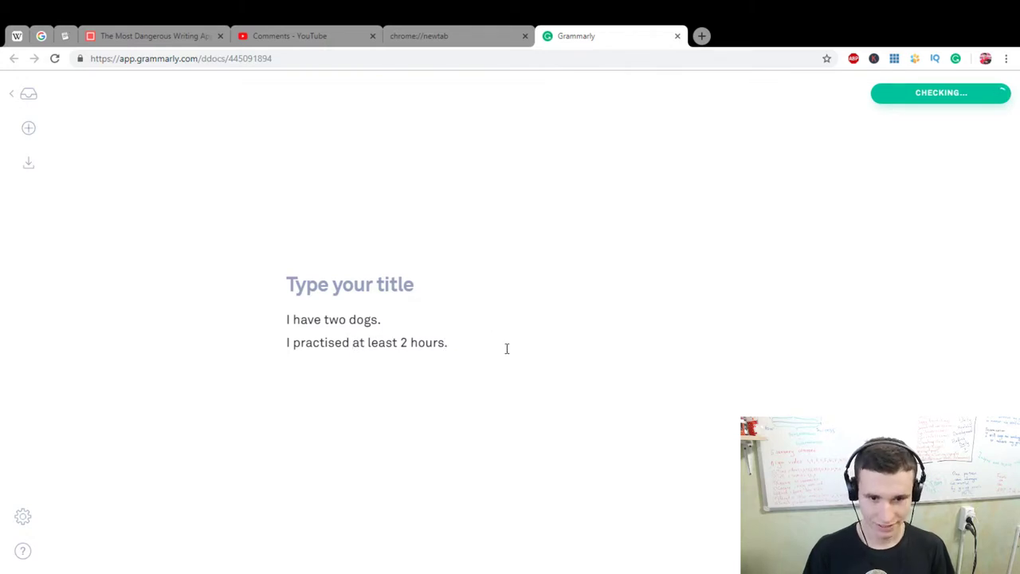
- Add the lines 'I like to see movie.' and 'I wanna tell you', correcting 'wana' to 'wanna'
key("Return")
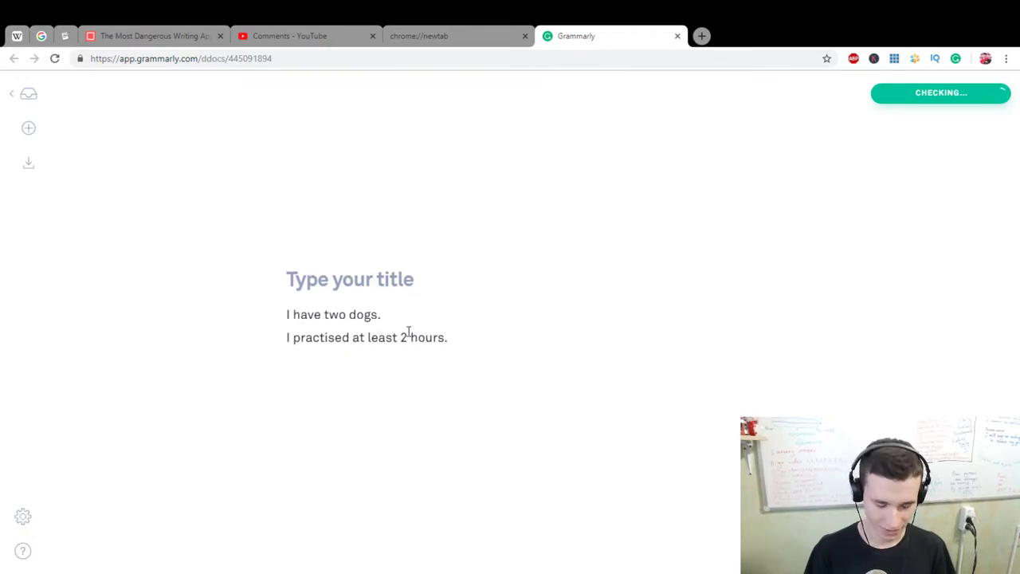
type("I li")
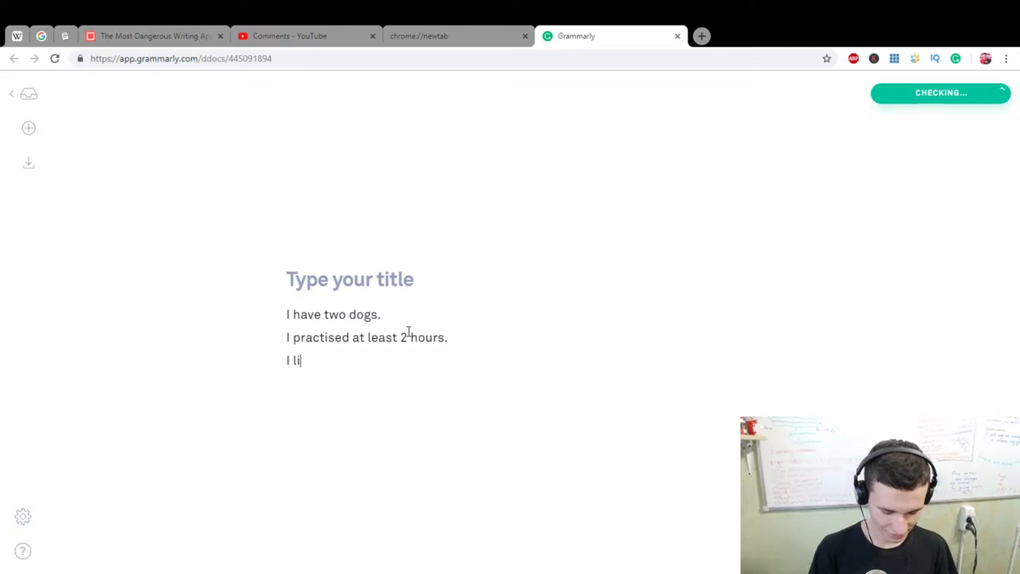
type("ke to see ")
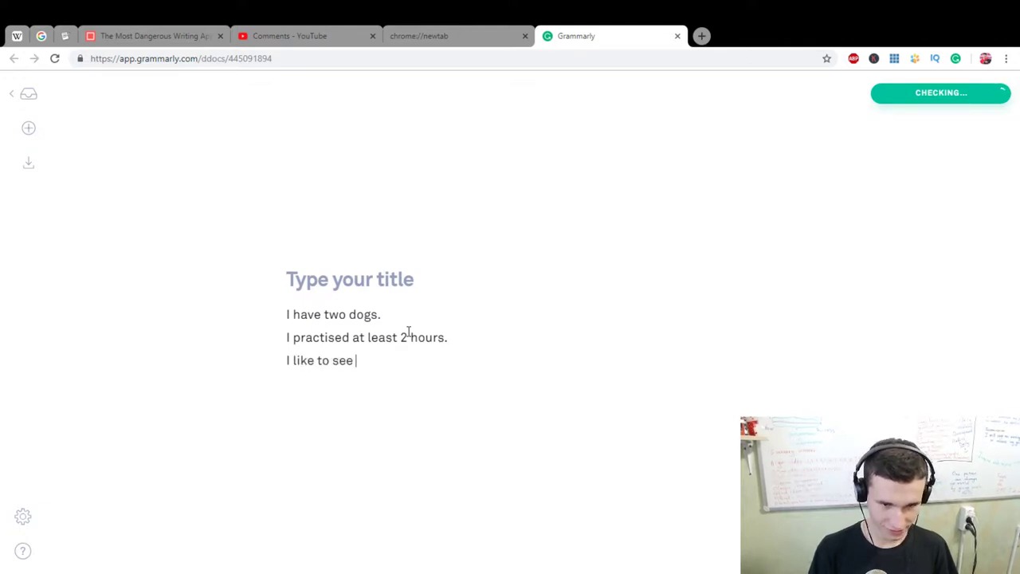
type("movie")
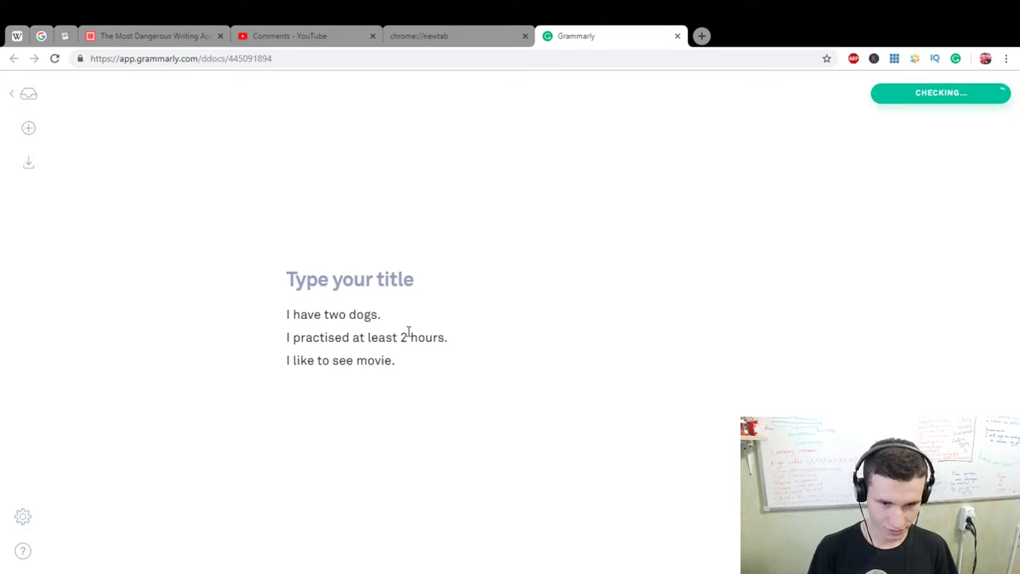
type(".")
key("Return")
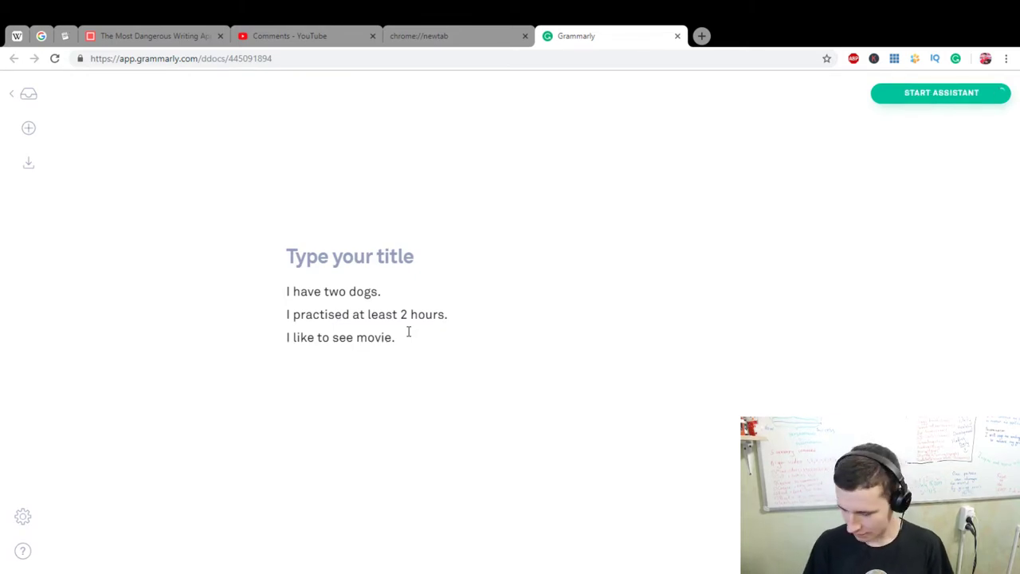
type("I w")
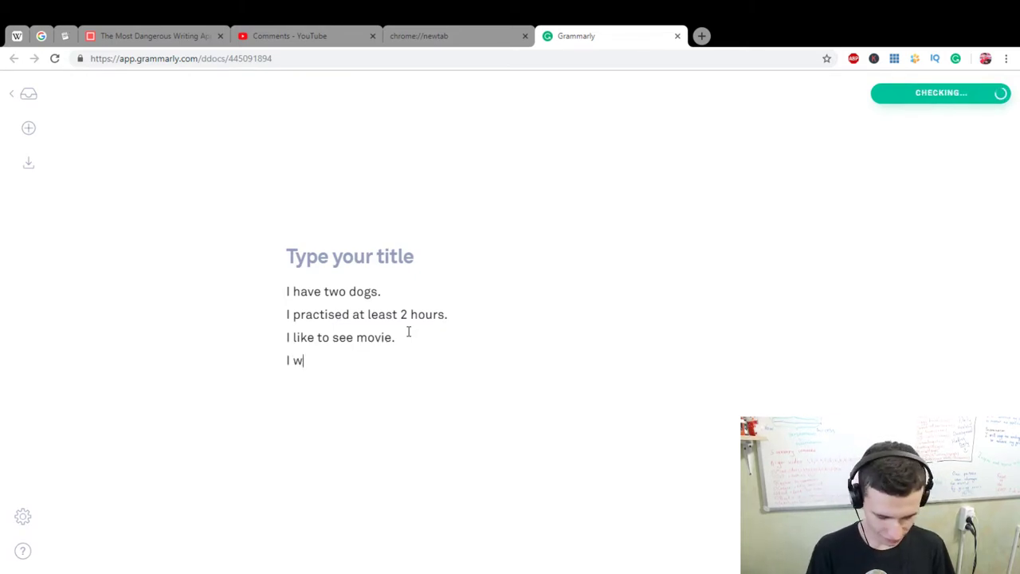
type("a")
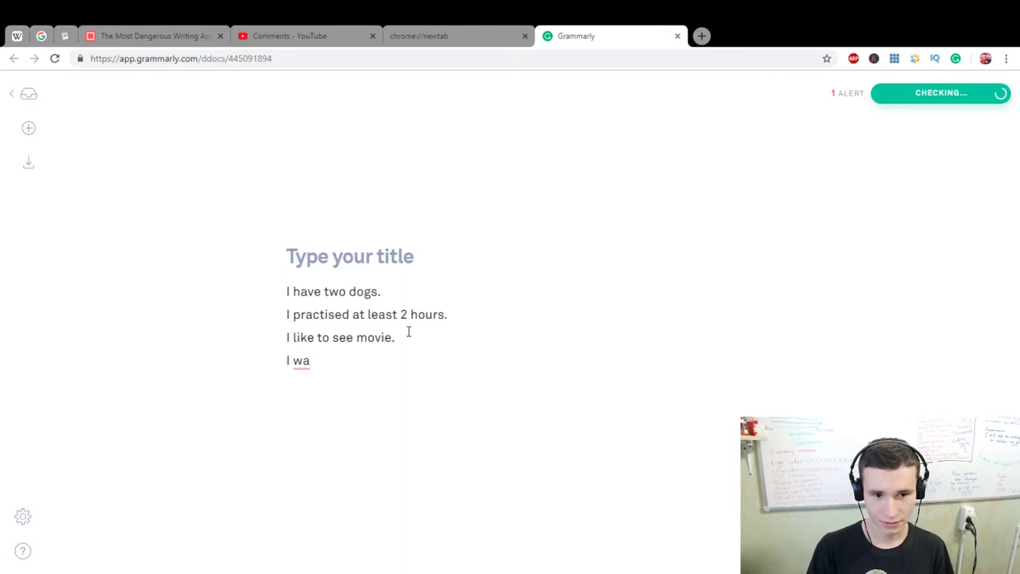
type("na tell you.")
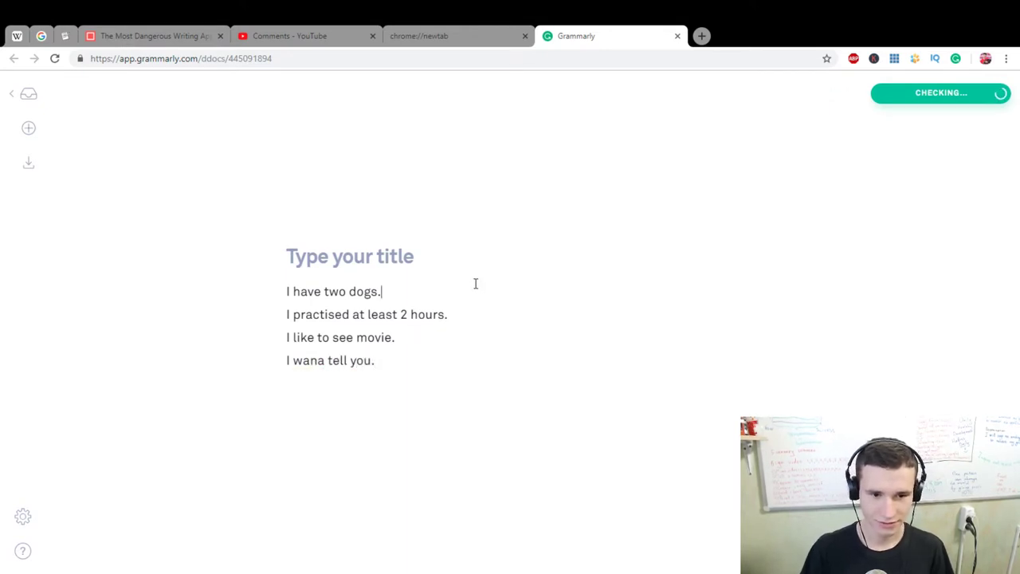
left_click(314, 361)
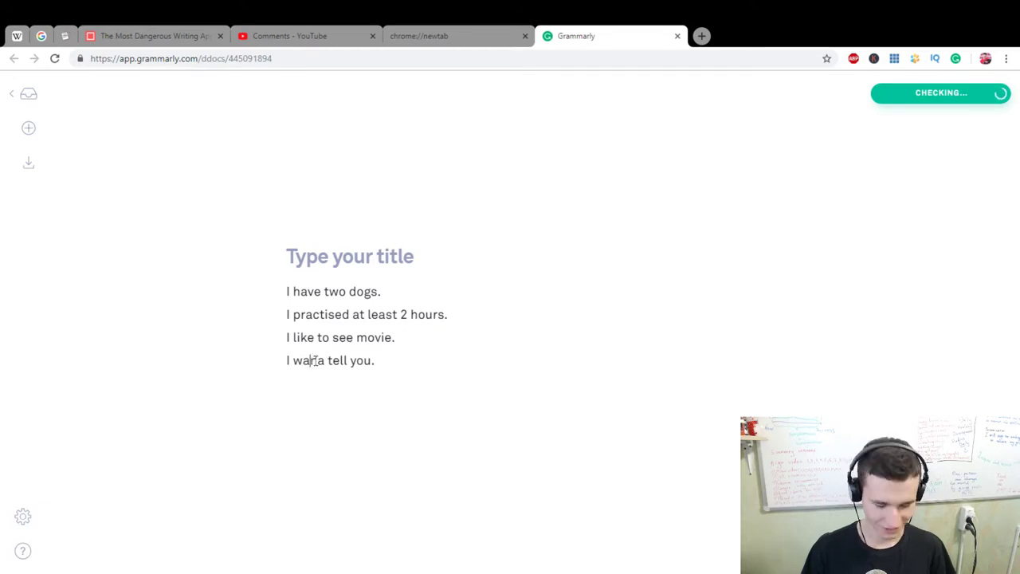
type("n")
left_click(444, 360)
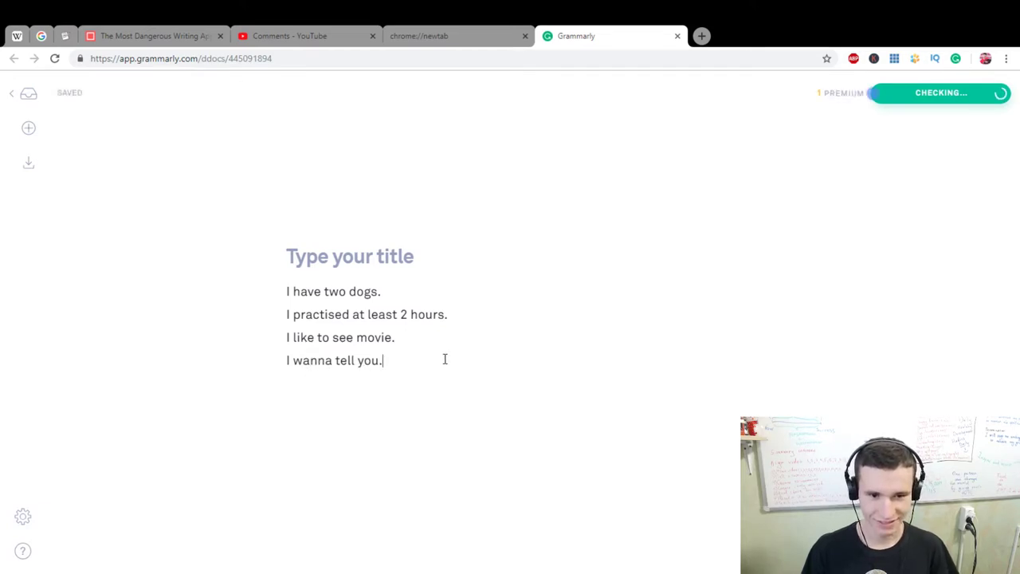
key("Return")
- Delete all four practice sentences from the Grammarly editor
left_click_drag(439, 356, 270, 264)
key("BackSpace")
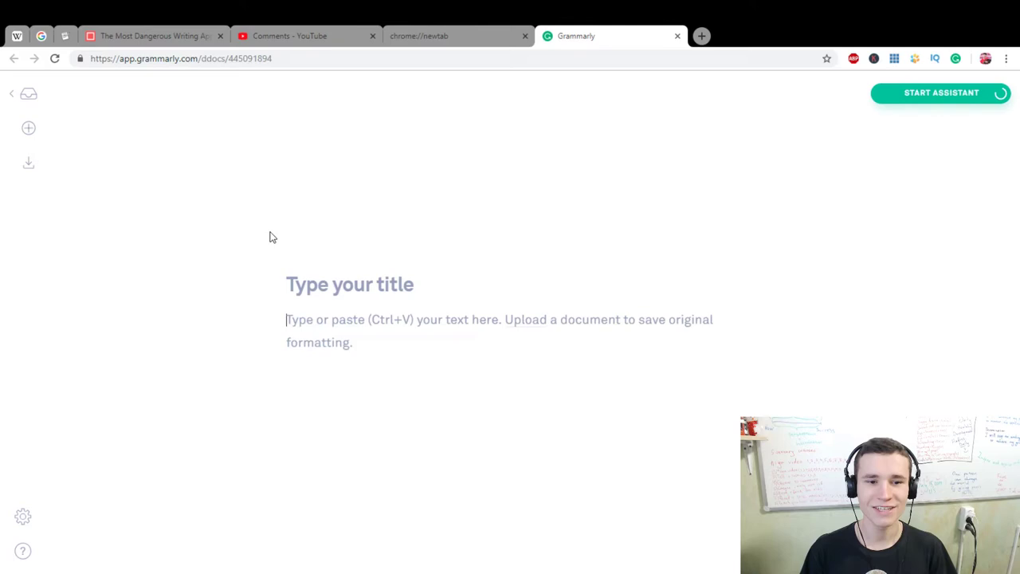
left_click(320, 35)
left_click(576, 35)
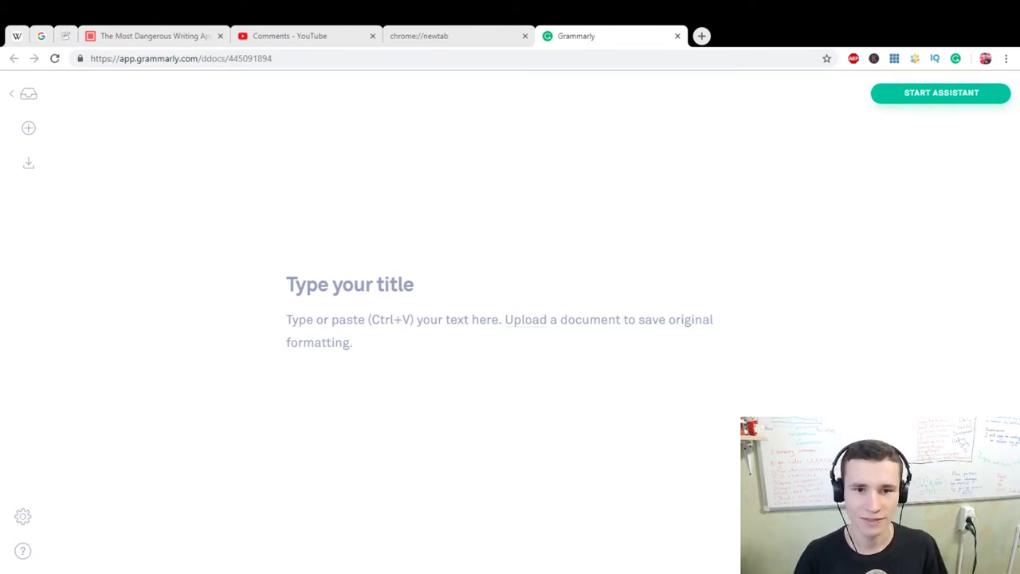
- Close the old empty new-tab page and open a fresh start page
left_click(575, 30)
left_click(525, 37)
left_click(546, 36)
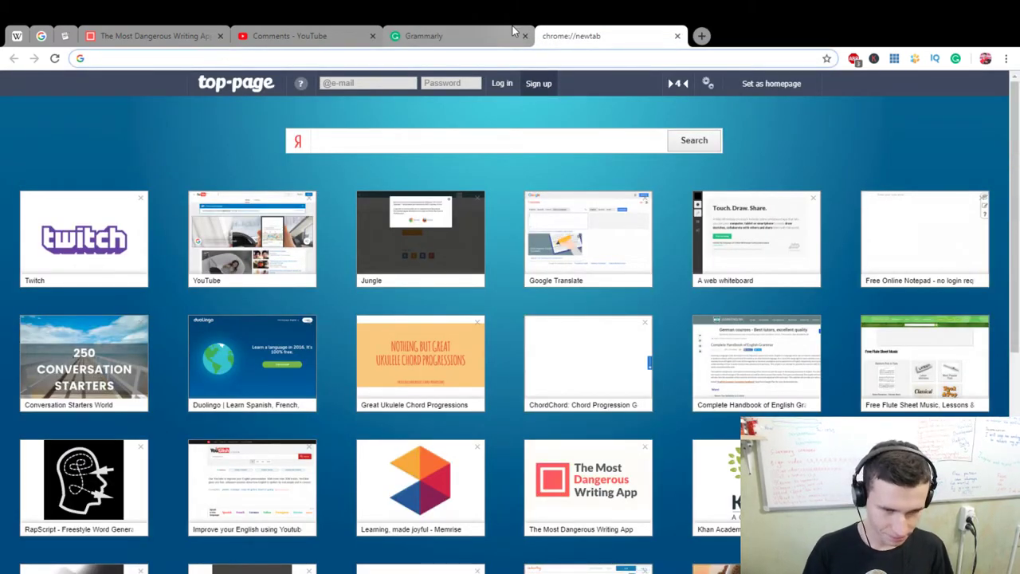
- Search the web for 'web chrome' and open the Chrome Web Store result
left_click(387, 145)
type("web ")
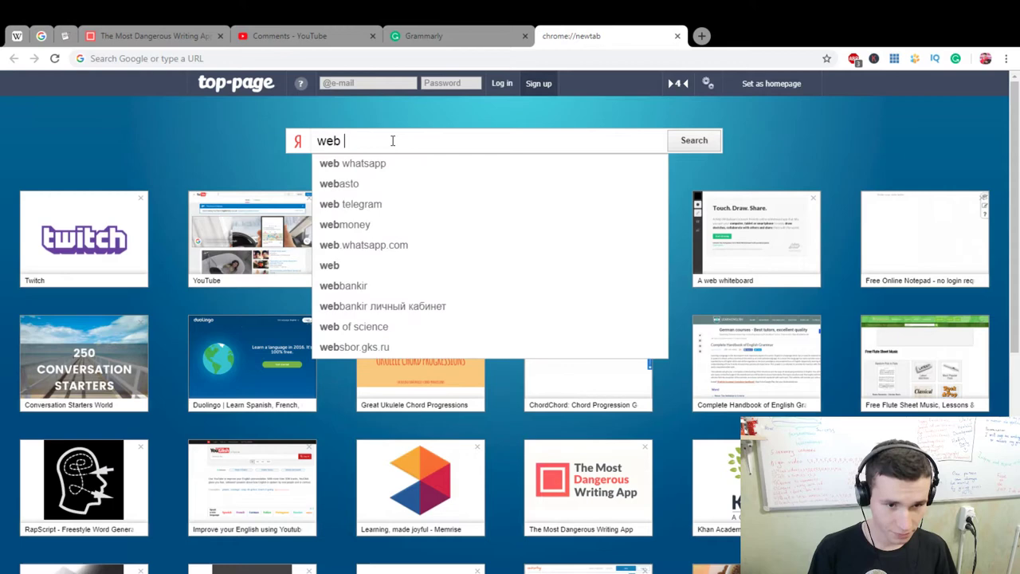
type("chrome")
key("Return")
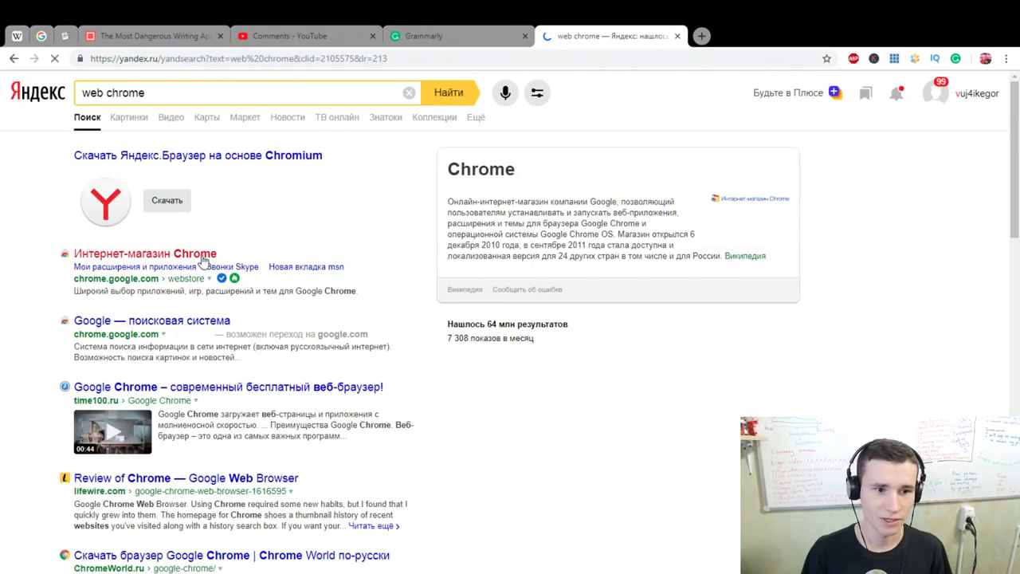
left_click(203, 257)
left_click(677, 36)
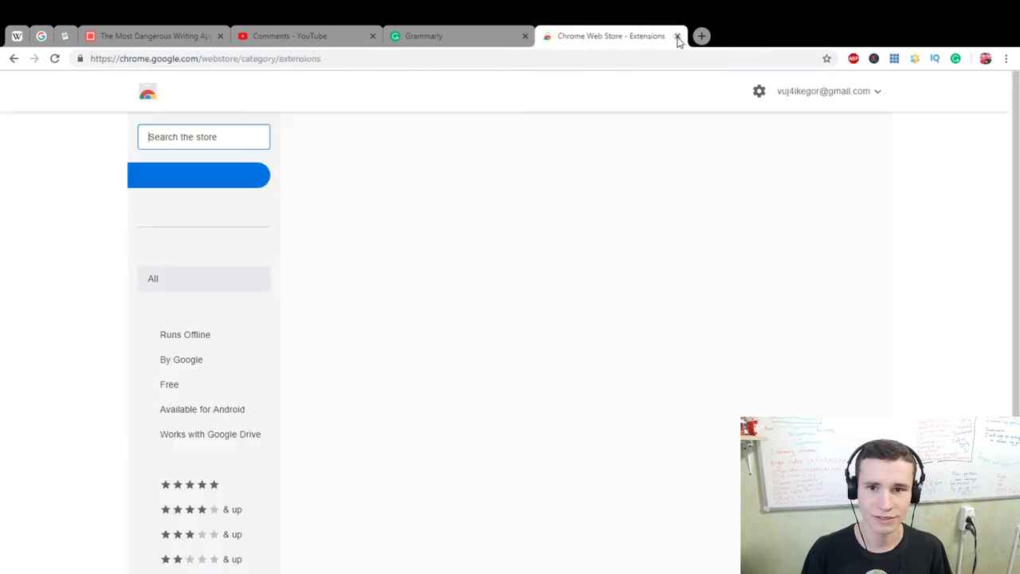
scroll(712, 391, "down", 2)
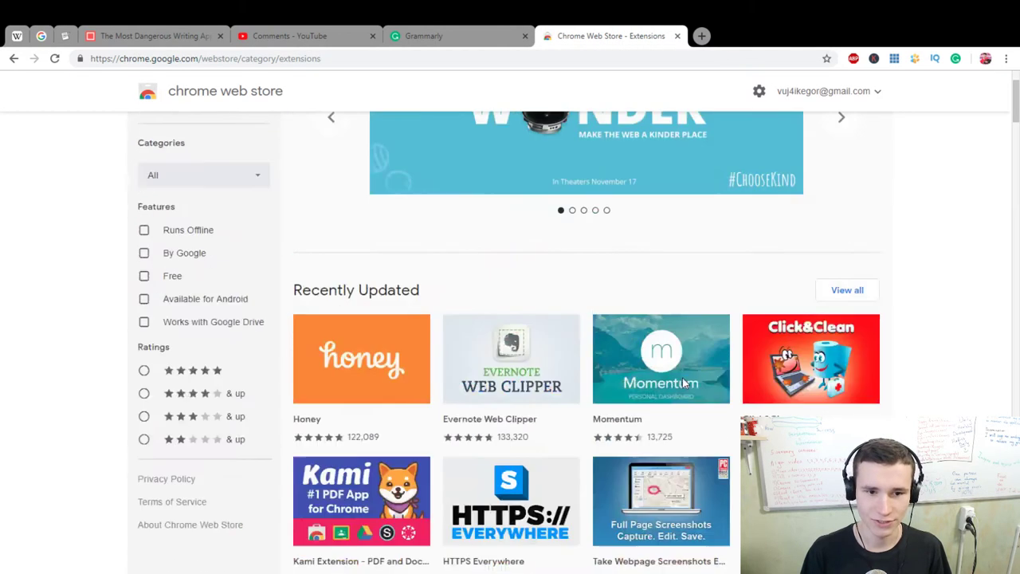
scroll(245, 159, "up", 2)
- Search the store for 'grammarly' and open the Grammarly for Chrome extension page
left_click(246, 137)
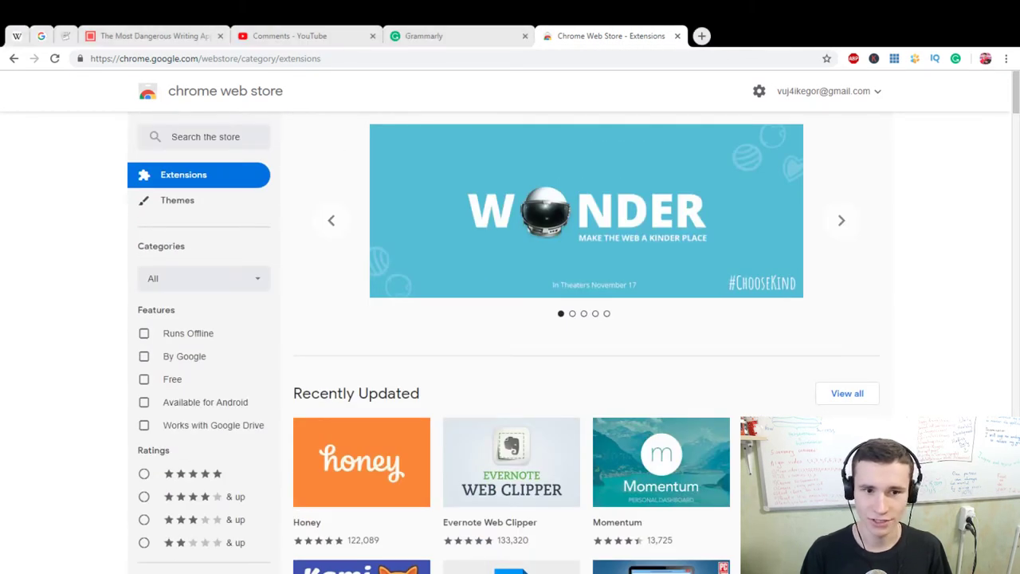
left_click(229, 137)
type("gramm")
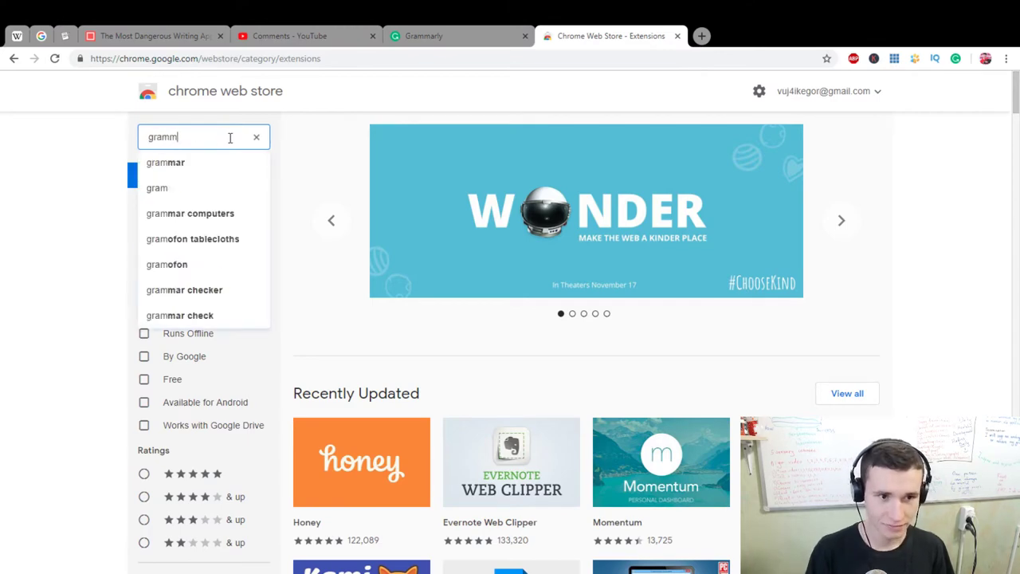
type("arly")
key("Return")
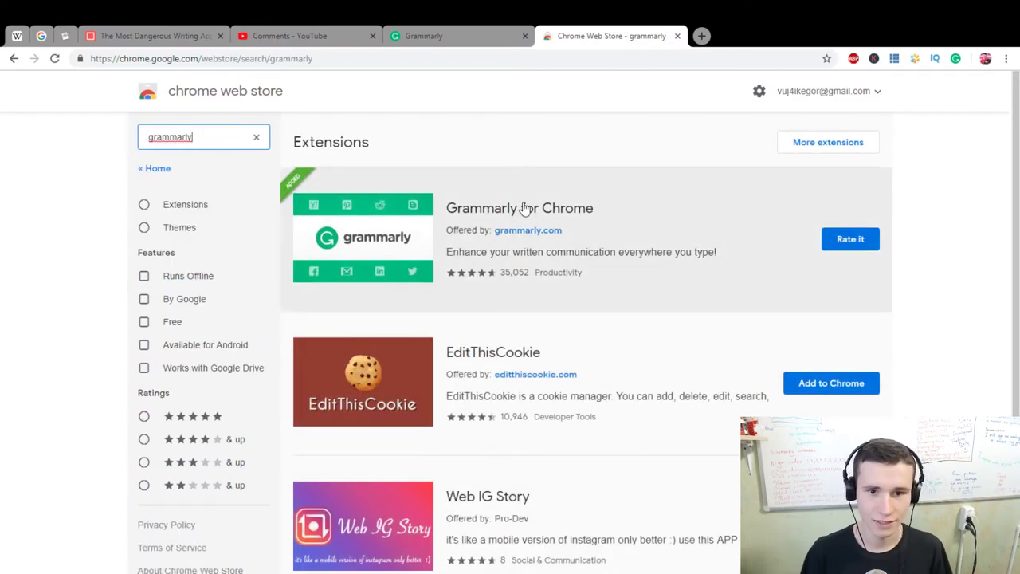
left_click(526, 208)
scroll(534, 255, "down", 3)
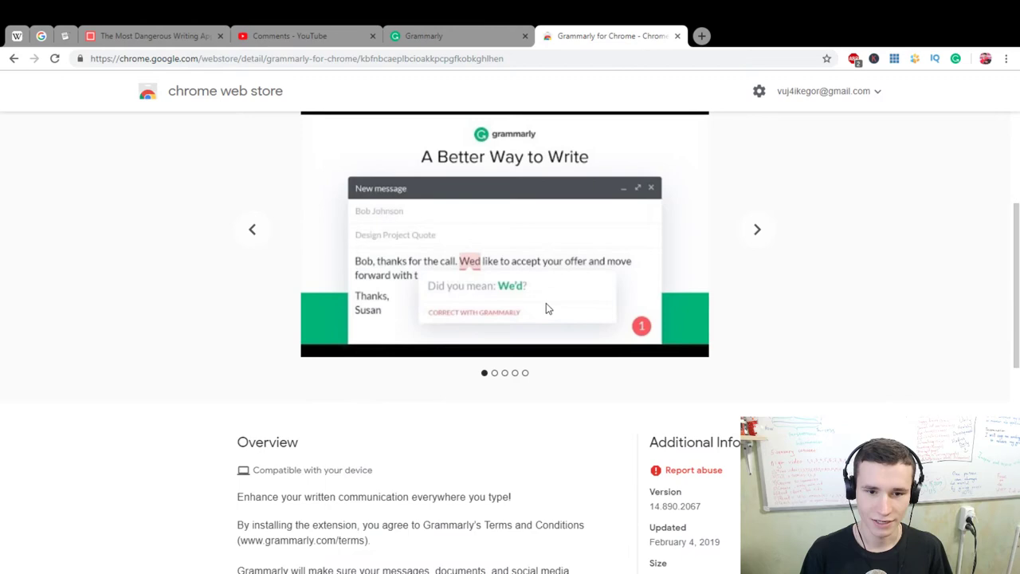
scroll(549, 300, "down", 7)
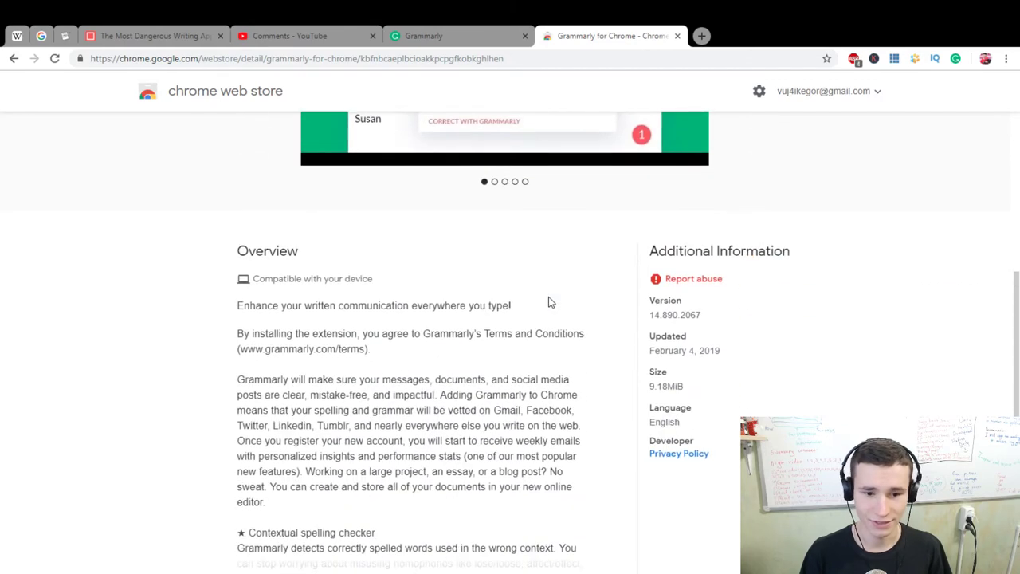
scroll(548, 300, "up", 10)
scroll(546, 298, "down", 3)
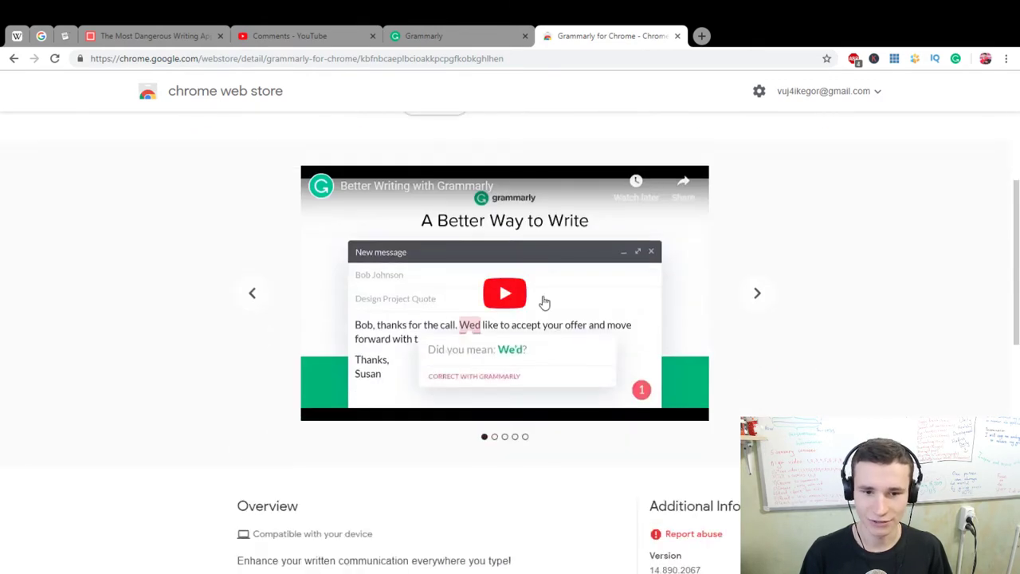
scroll(717, 333, "up", 2)
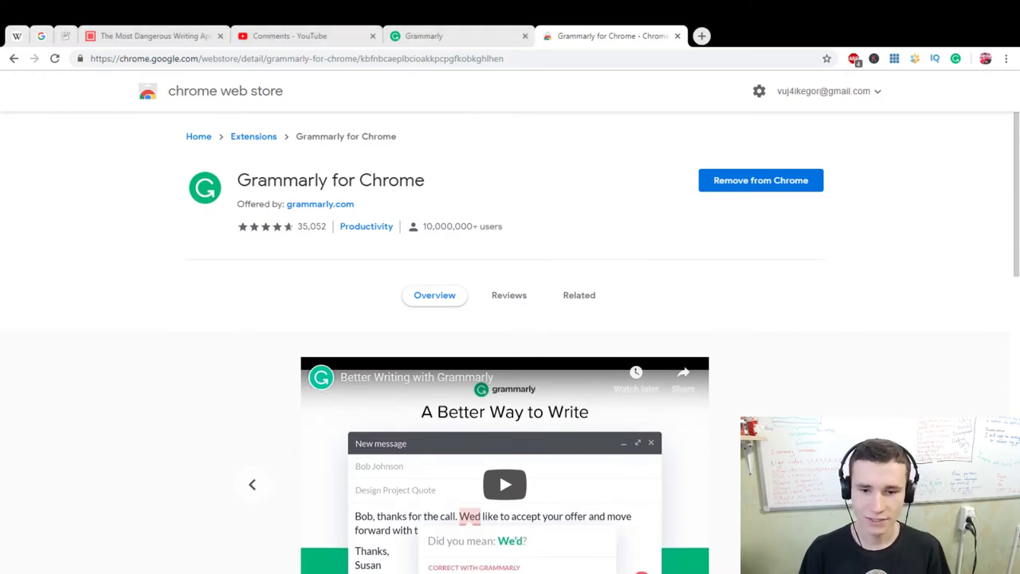
left_click(318, 35)
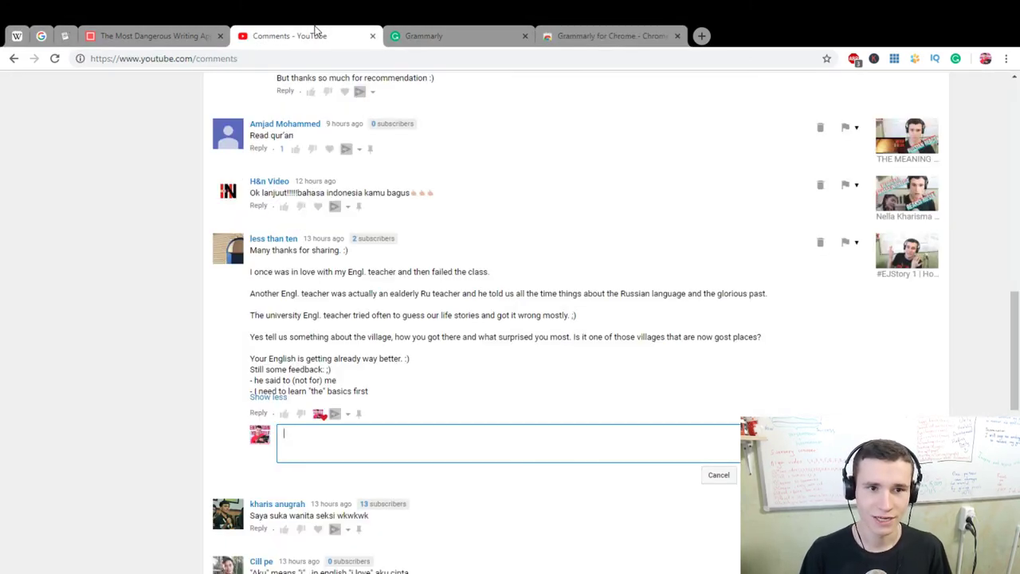
left_click(593, 34)
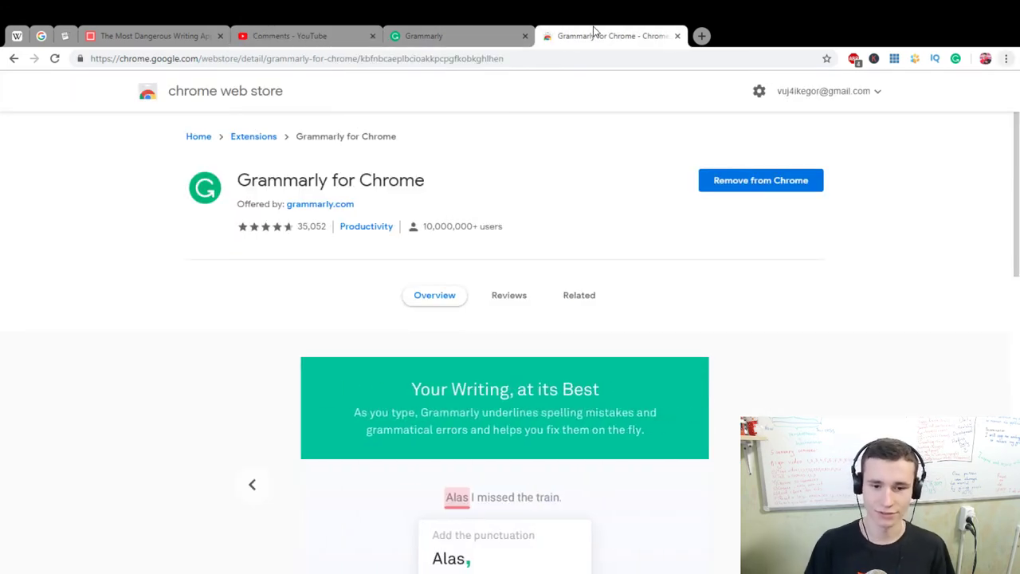